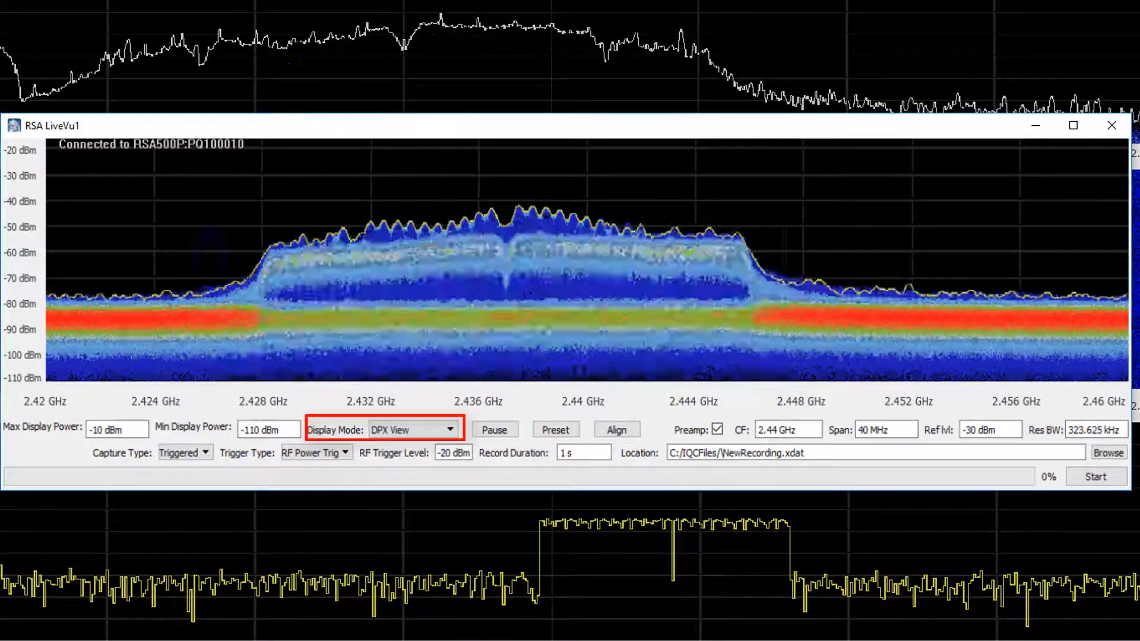
Switch the display mode to Spectrum Traces and then back to DPX View.
{"action": "left_click", "coordinate": [450, 429]}
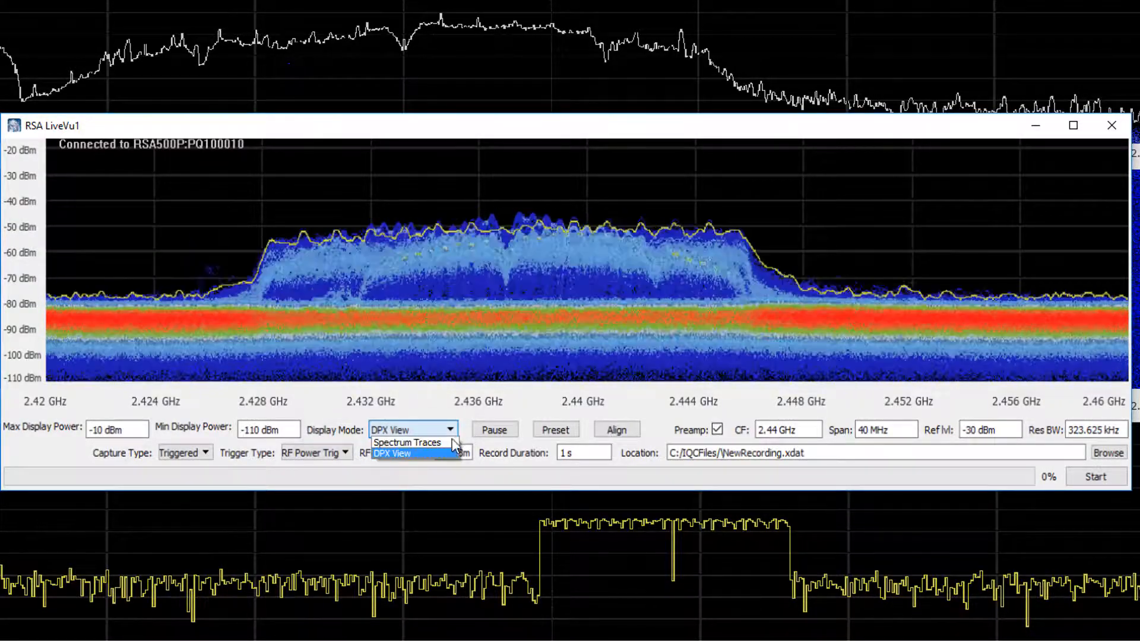
{"action": "left_click", "coordinate": [452, 453]}
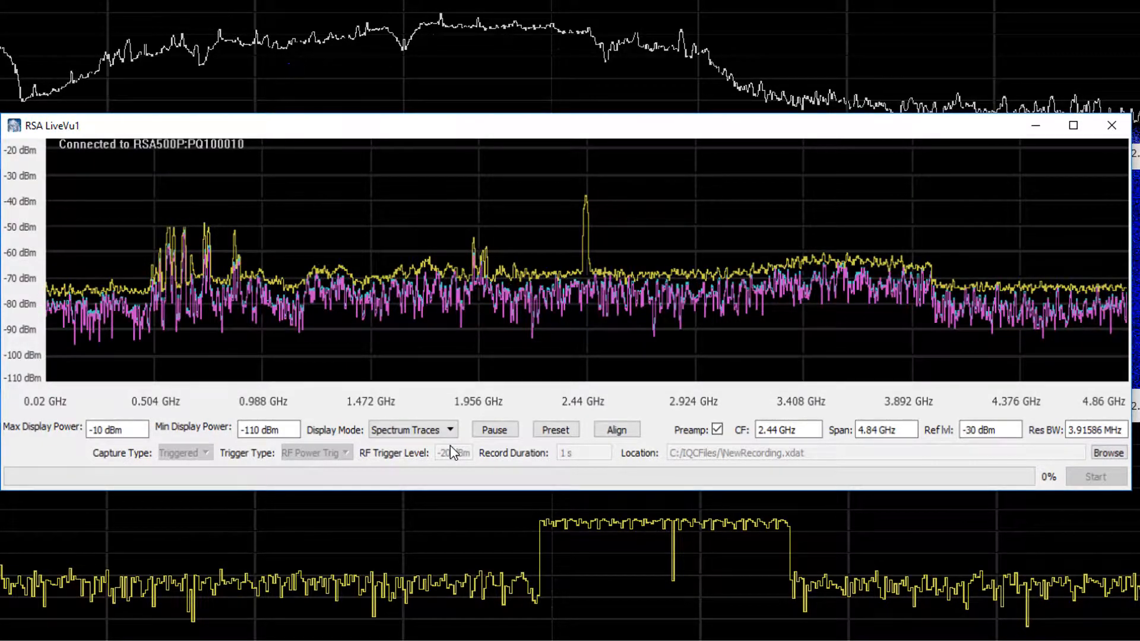
{"action": "left_click", "coordinate": [447, 431]}
{"action": "left_click", "coordinate": [432, 452]}
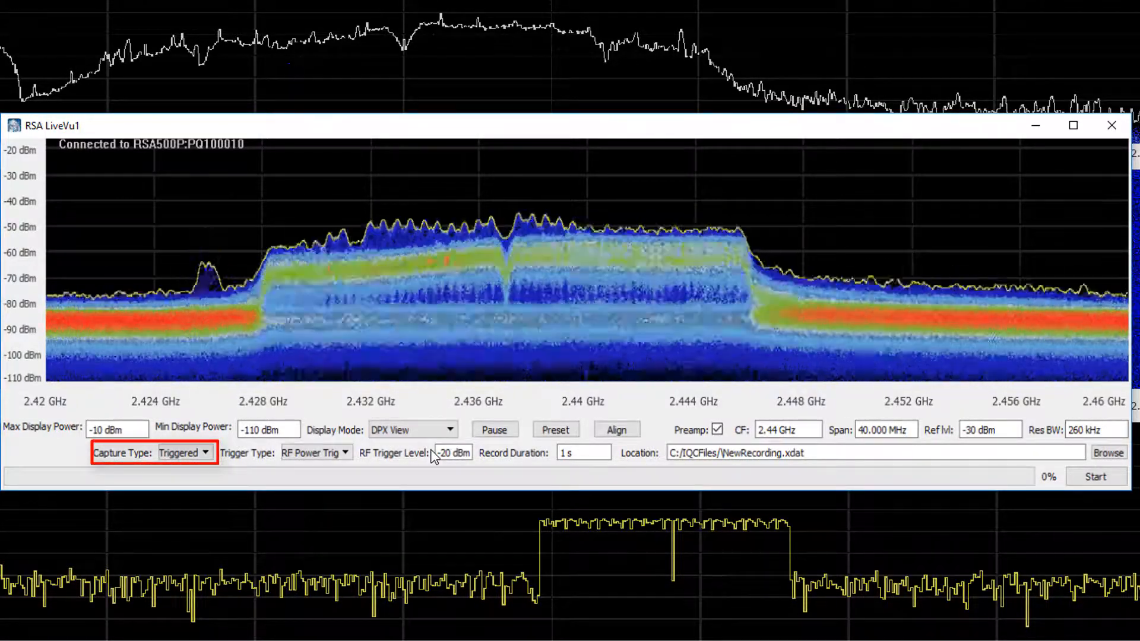
Set the capture type to Free Run and start a one-second recording.
{"action": "left_click", "coordinate": [204, 453]}
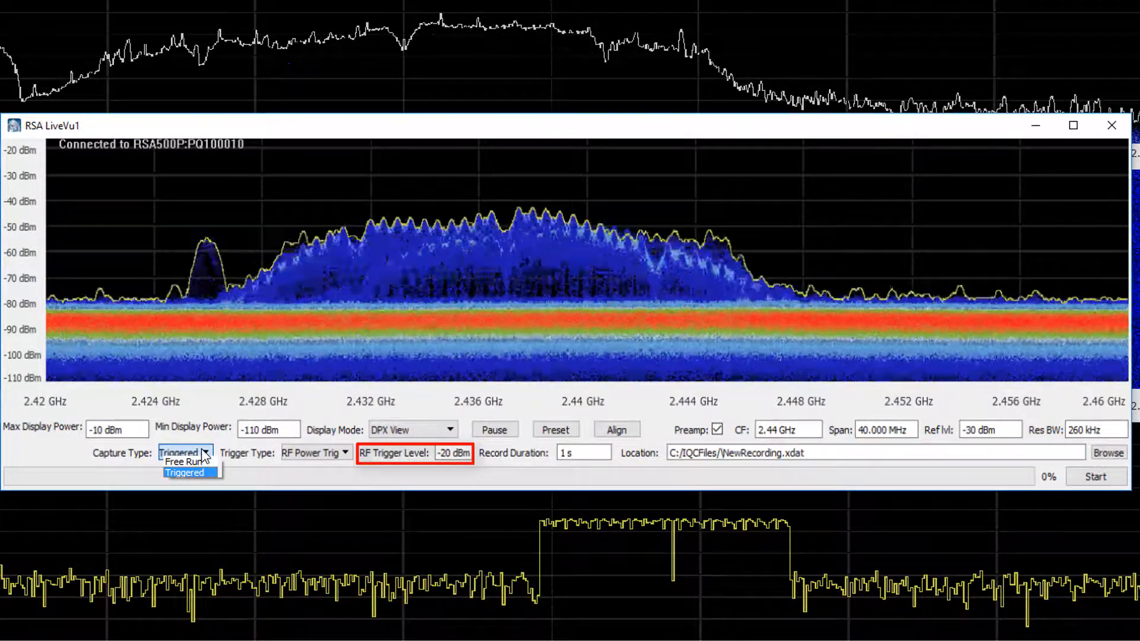
{"action": "left_click", "coordinate": [184, 472]}
{"action": "left_click", "coordinate": [345, 453]}
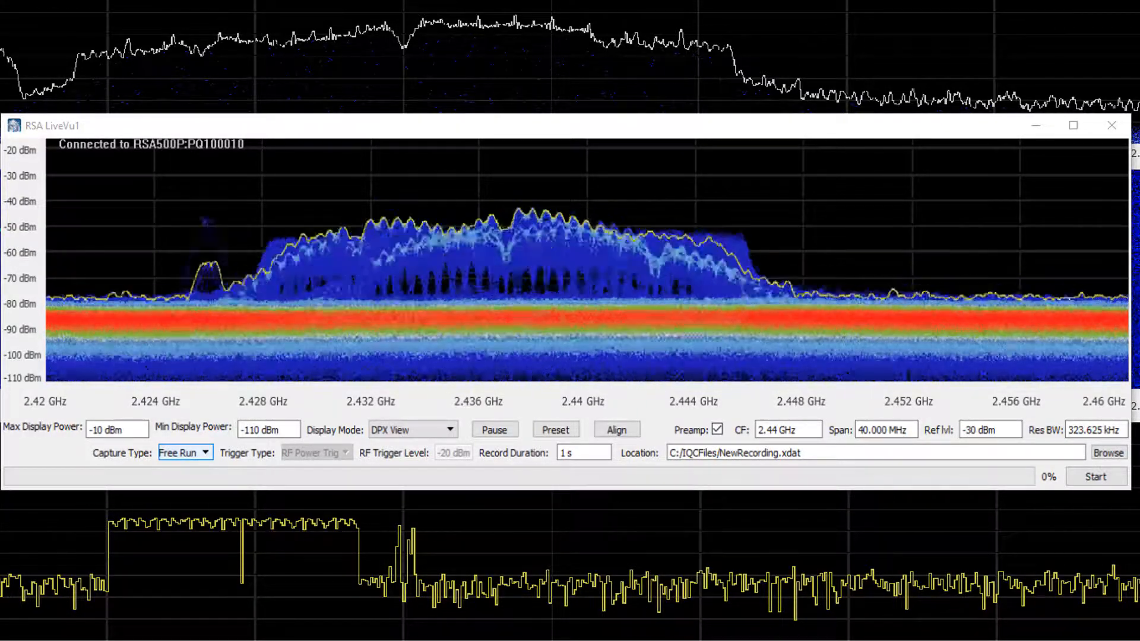
{"action": "left_click", "coordinate": [1097, 476]}
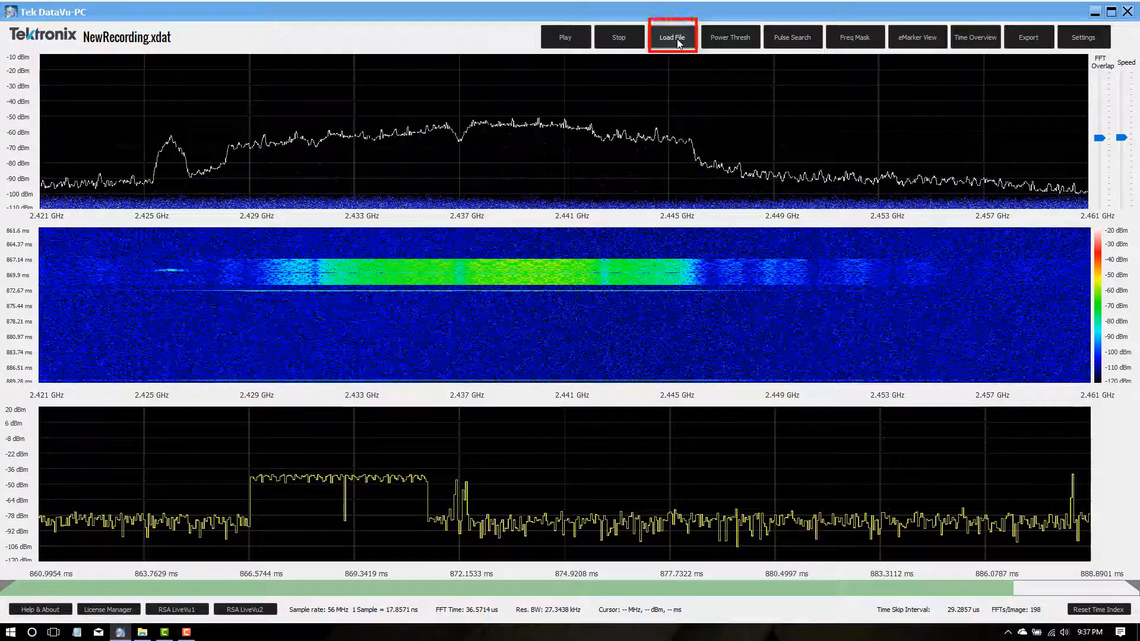
Load the recorded file NewRecording.xdat from the IQCFiles folder.
{"action": "left_click", "coordinate": [677, 38]}
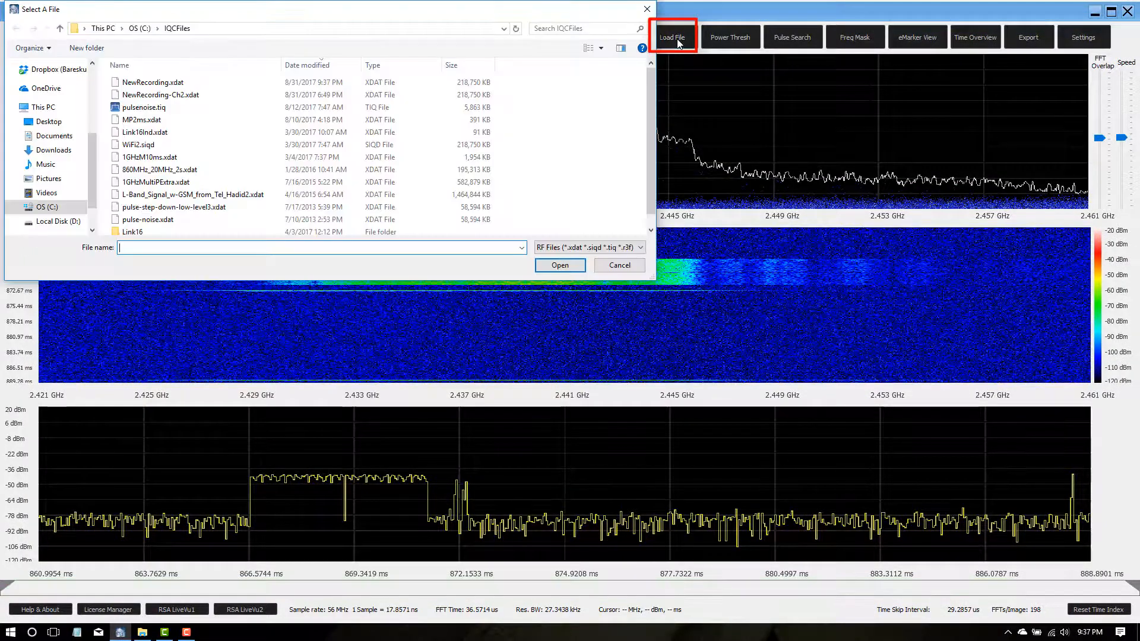
{"action": "left_click", "coordinate": [155, 80]}
{"action": "double_click", "coordinate": [156, 81]}
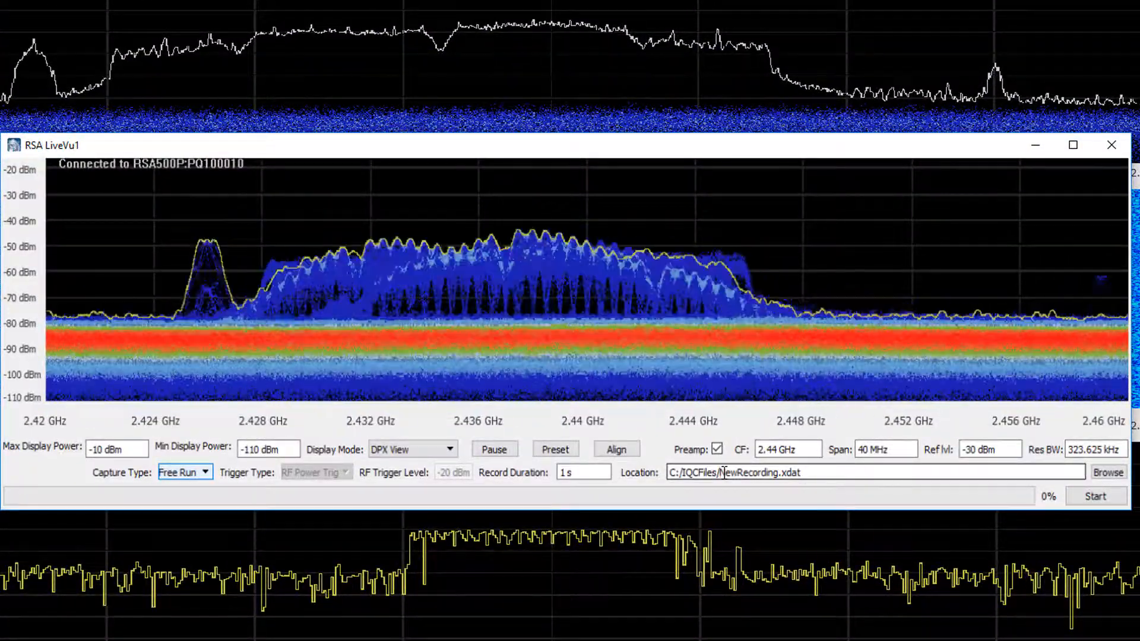
Set the capture type to Triggered and start editing the recording file name in the location field.
{"action": "left_click", "coordinate": [199, 472]}
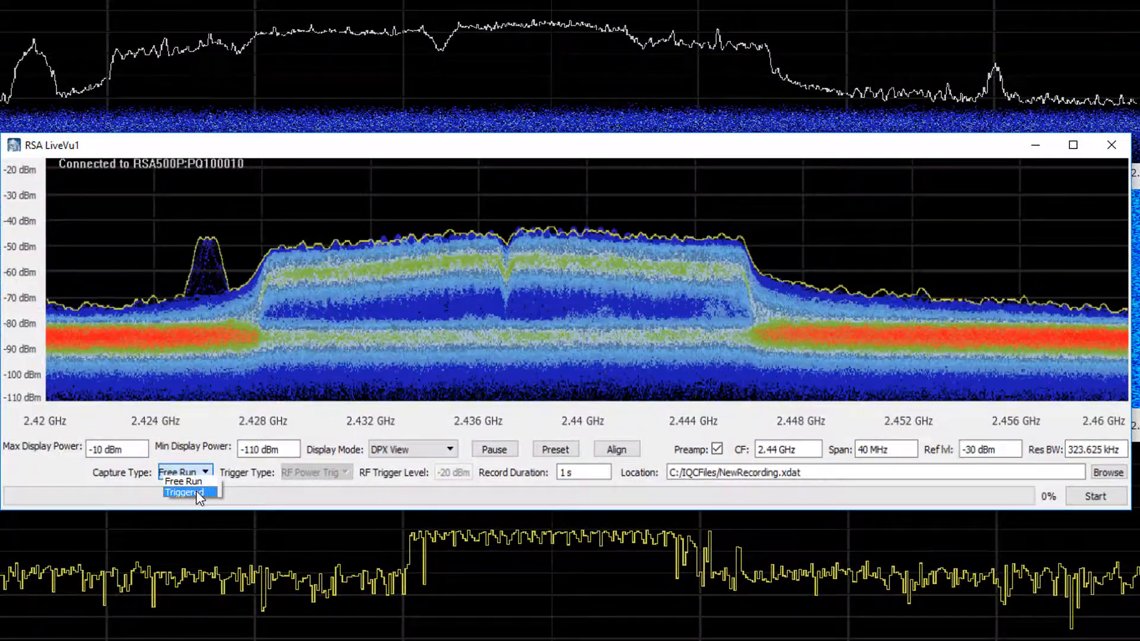
{"action": "left_click", "coordinate": [196, 492]}
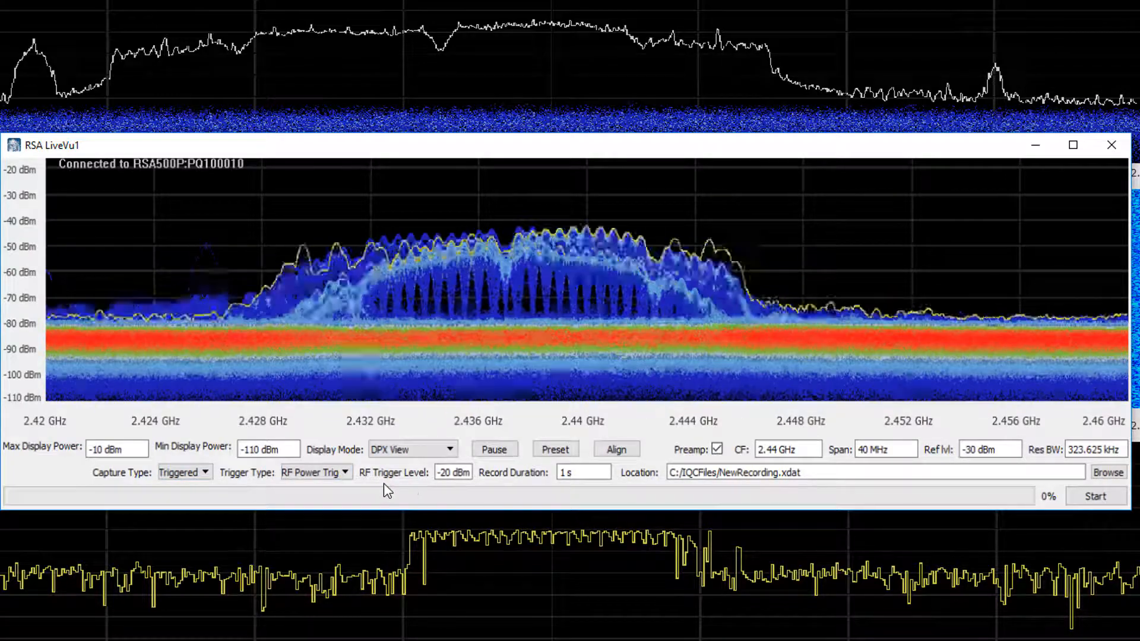
{"action": "triple_click", "coordinate": [780, 471]}
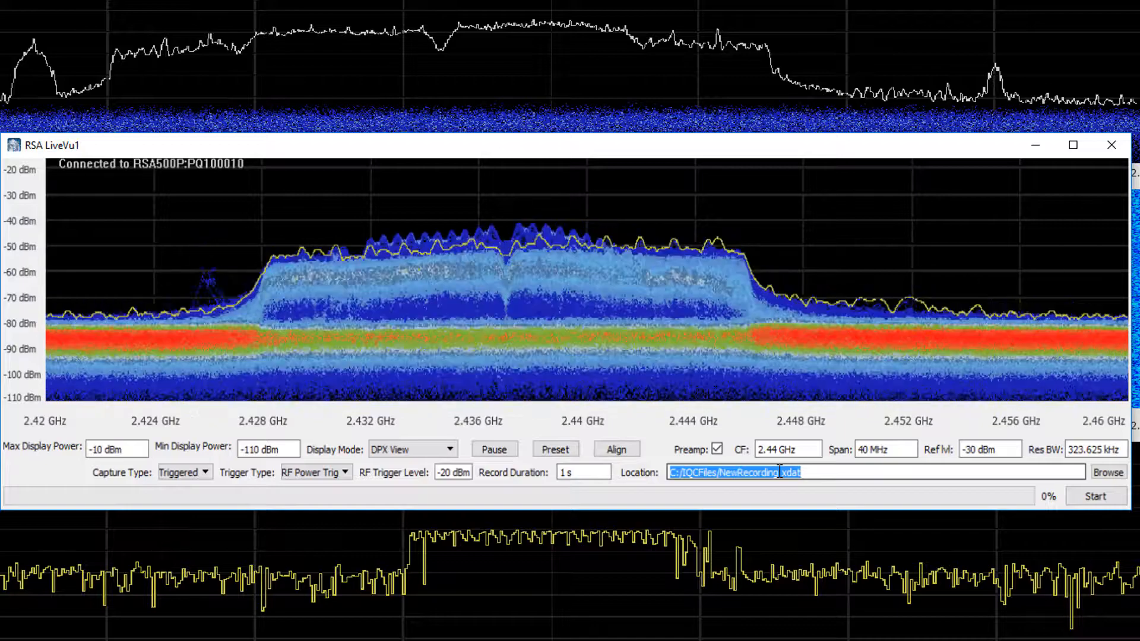
{"action": "left_click_drag", "start_coordinate": [779, 471], "coordinate": [1081, 498]}
{"action": "type", "text": "2"}
{"action": "left_click", "coordinate": [1079, 498]}
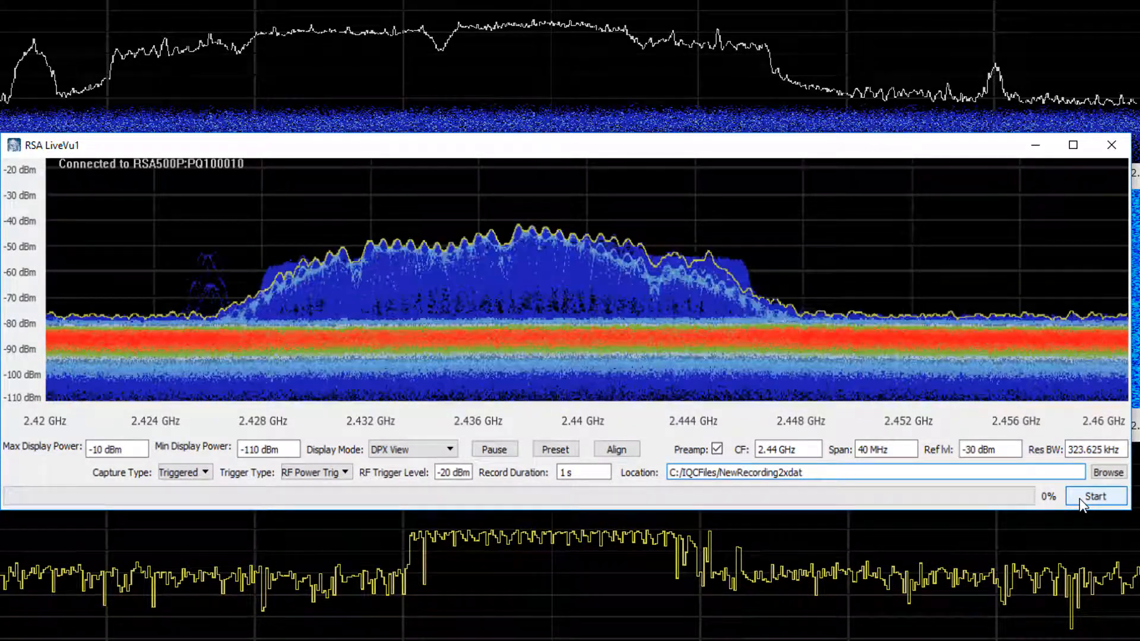
Set the trigger type to External and name the recording file NewRecording3.xdat.
{"action": "left_click", "coordinate": [333, 473]}
{"action": "left_click", "coordinate": [341, 486]}
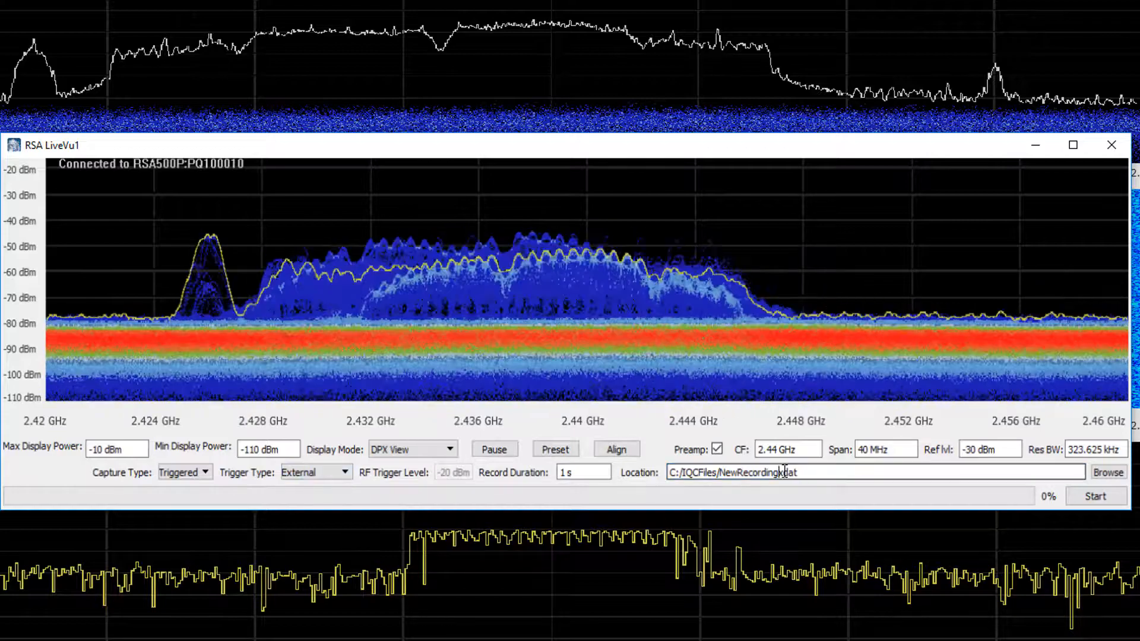
{"action": "type", "text": "3."}
Start the triggered capture and force a trigger.
{"action": "left_click", "coordinate": [1091, 497]}
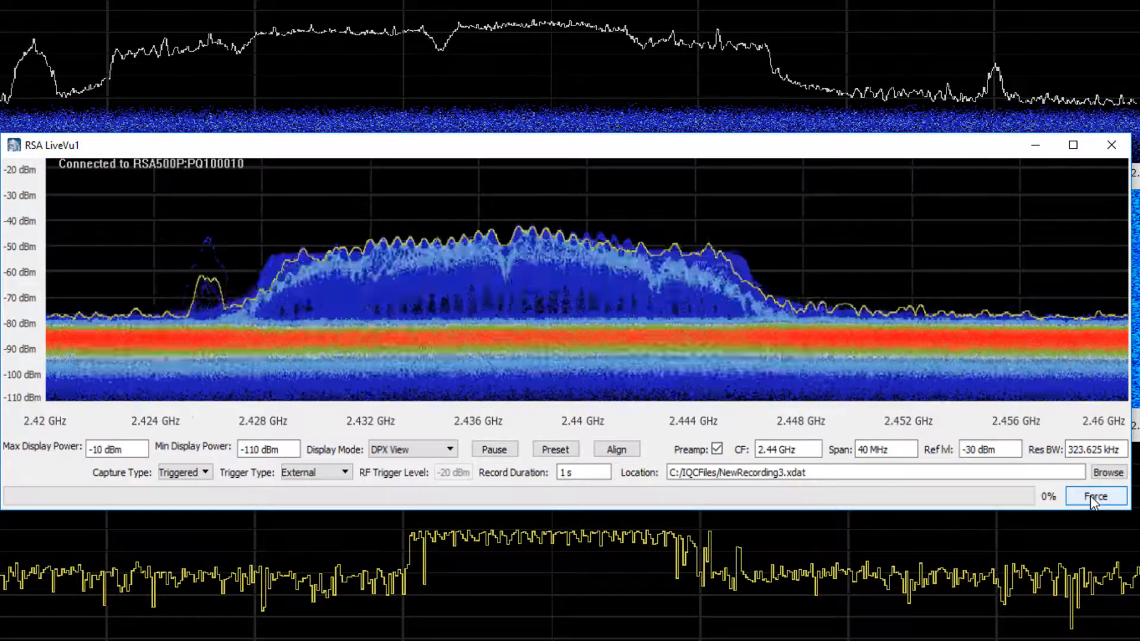
{"action": "left_click", "coordinate": [1090, 497]}
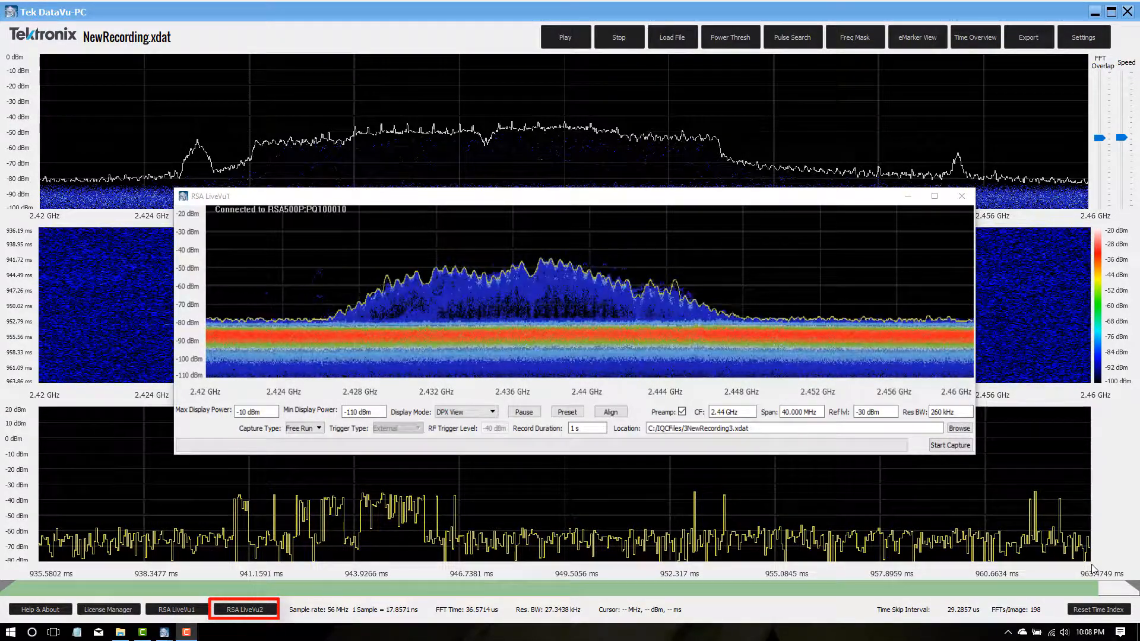
Open the second RSA LiveVu window and switch the first window's display mode to Spectrum Traces.
{"action": "left_click", "coordinate": [245, 610]}
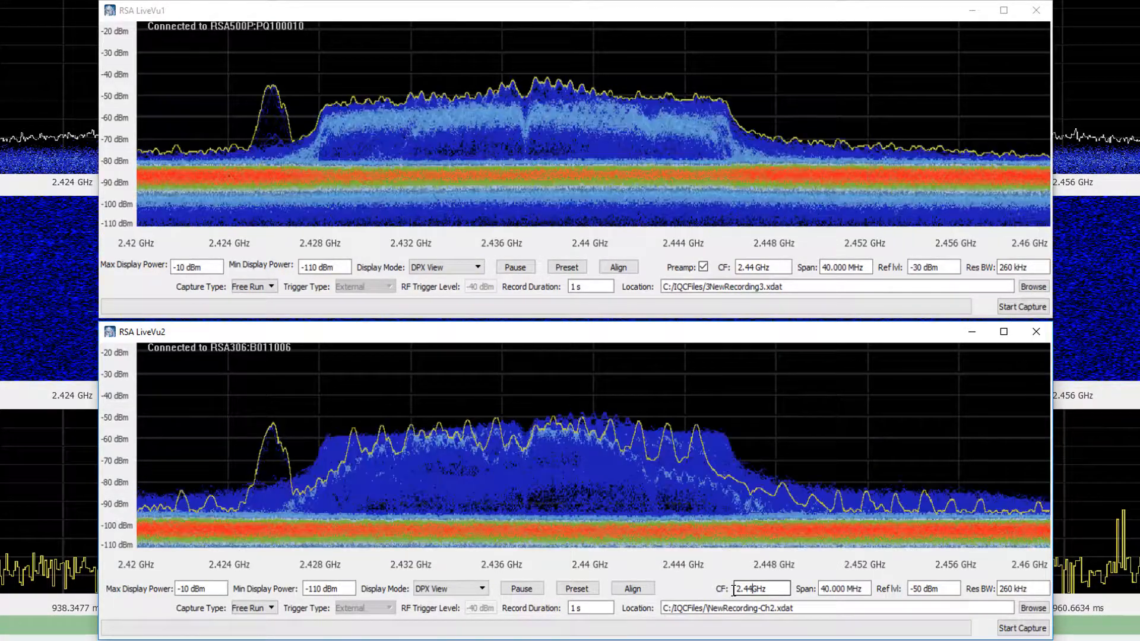
{"action": "left_click", "coordinate": [479, 264]}
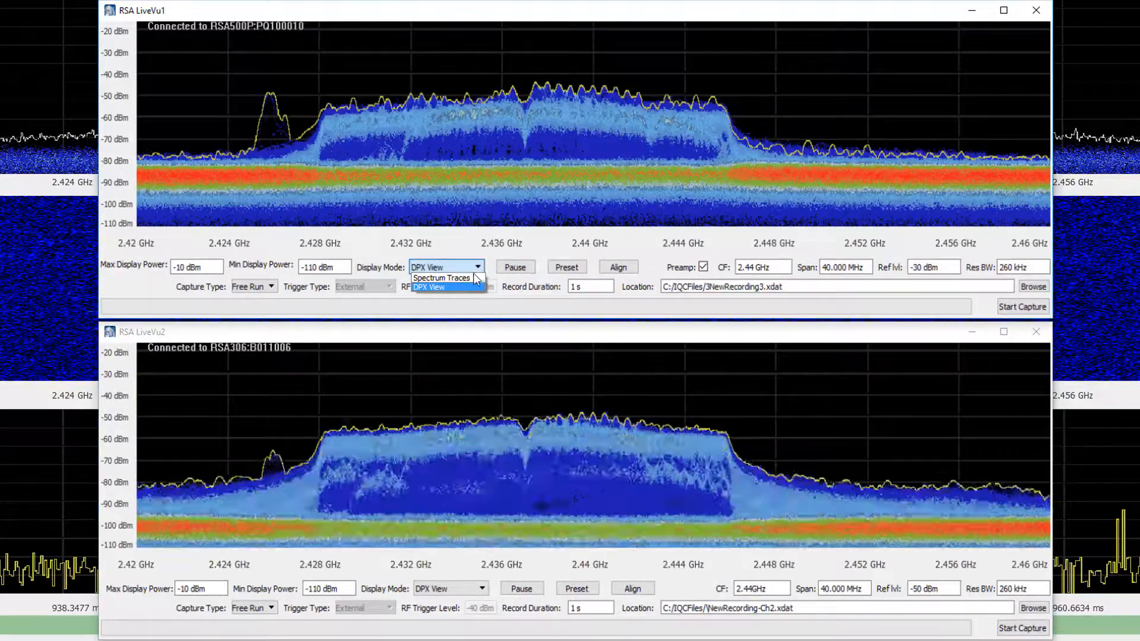
{"action": "left_click", "coordinate": [473, 278]}
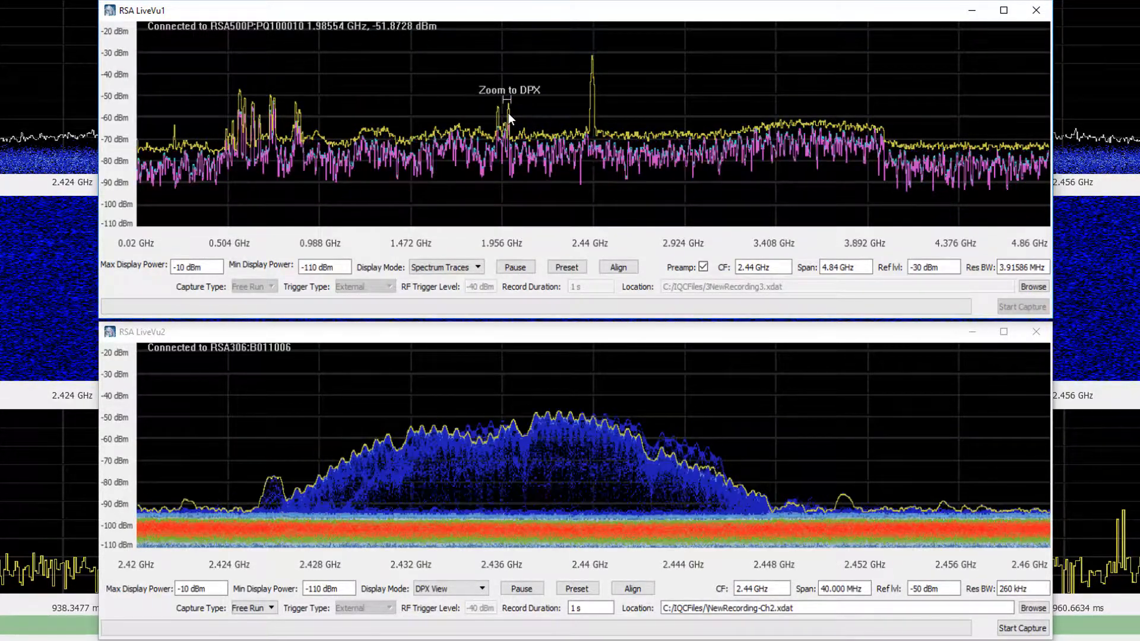
Use Zoom to DPX on several signal peaks in the first window's wide spectrum to tune the second analyzer.
{"action": "left_click", "coordinate": [494, 115]}
{"action": "left_click", "coordinate": [302, 108]}
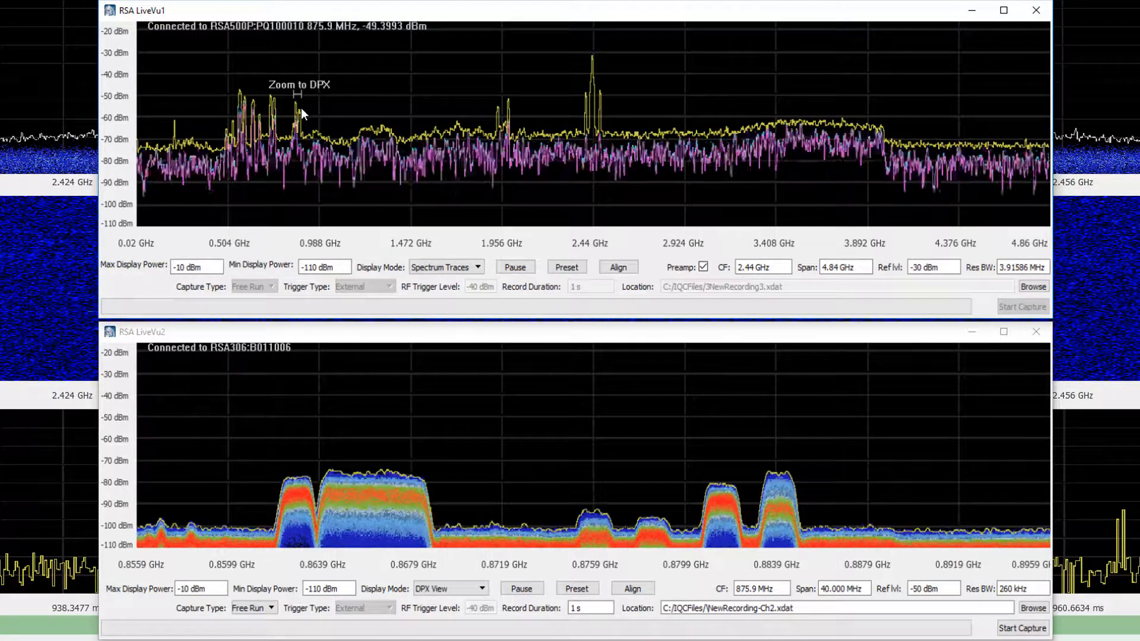
{"action": "left_click", "coordinate": [248, 109]}
{"action": "left_click", "coordinate": [243, 117]}
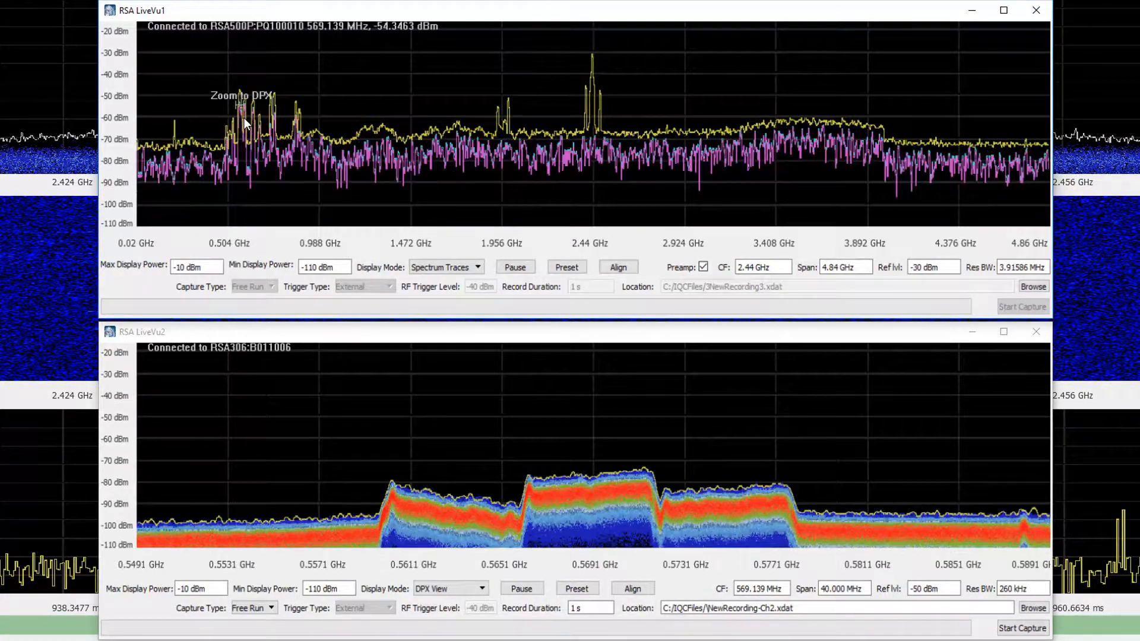
{"action": "left_click", "coordinate": [244, 118]}
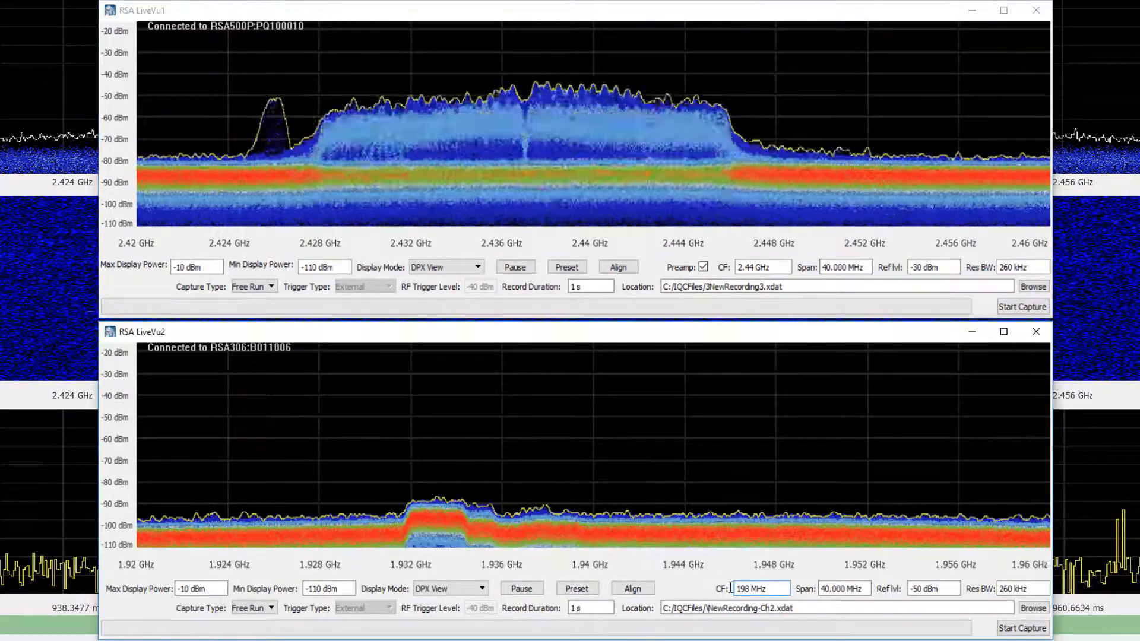
Set the second window's center frequency to 1980 MHz and the first window's to 1940 MHz.
{"action": "type", "text": "1980"}
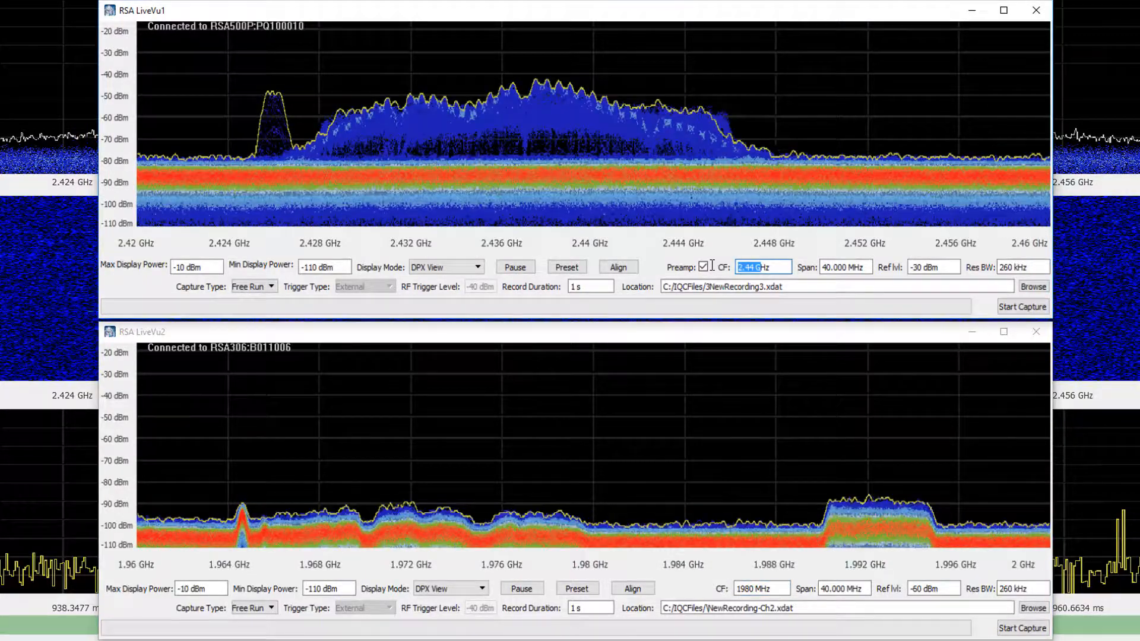
{"action": "type", "text": "1940M"}
{"action": "key", "text": "Return"}
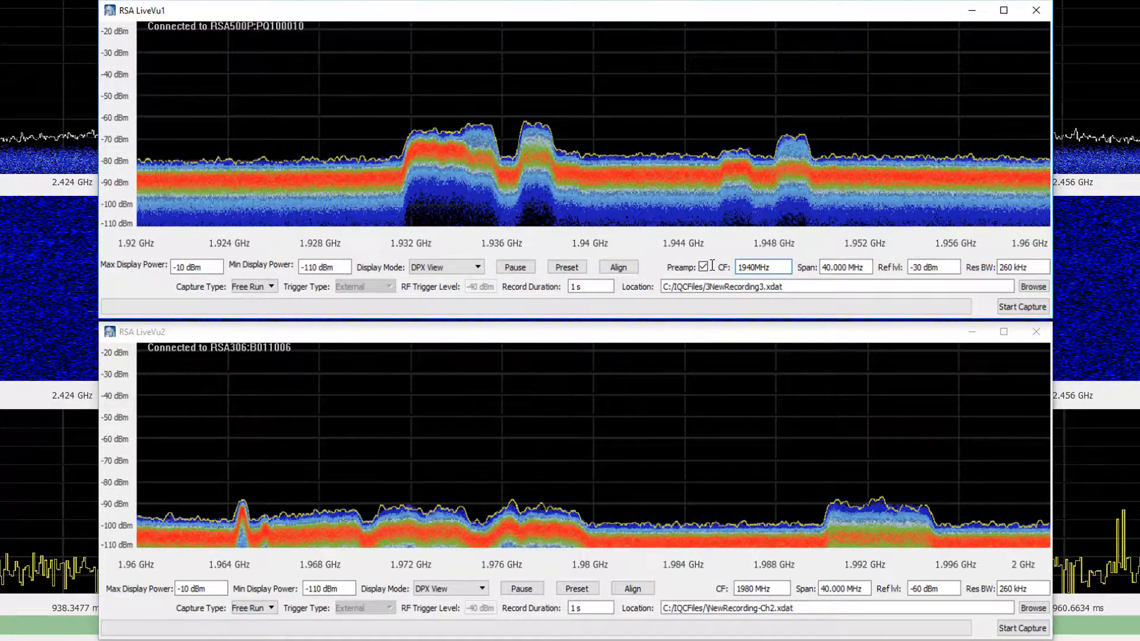
Set the capture type to Triggered in both analyzer windows.
{"action": "left_click", "coordinate": [270, 287]}
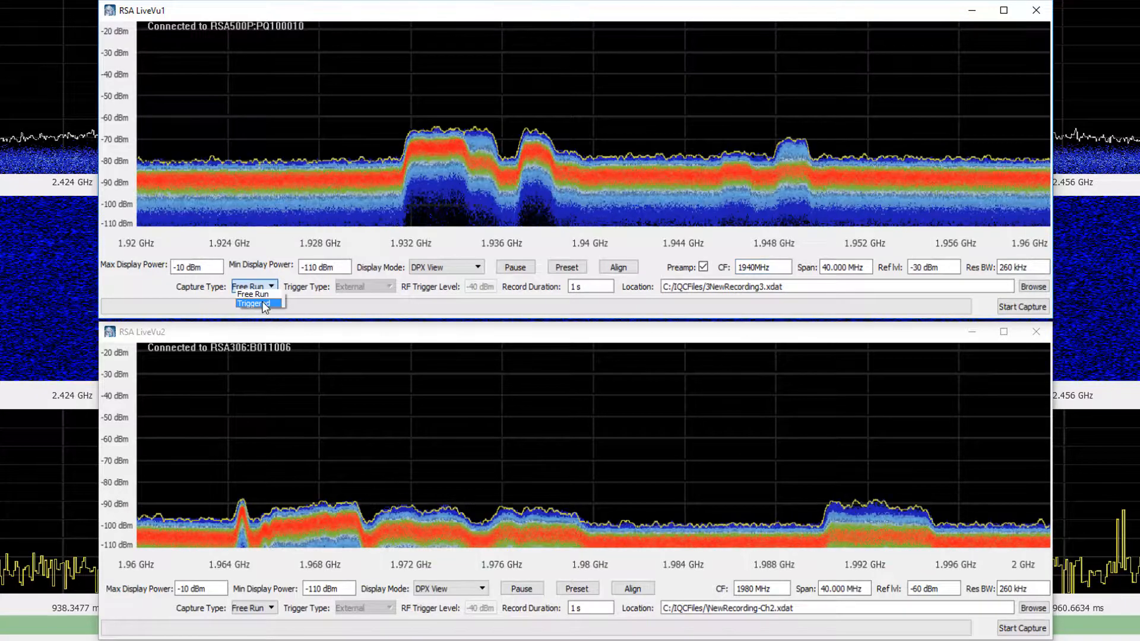
{"action": "left_click", "coordinate": [262, 303]}
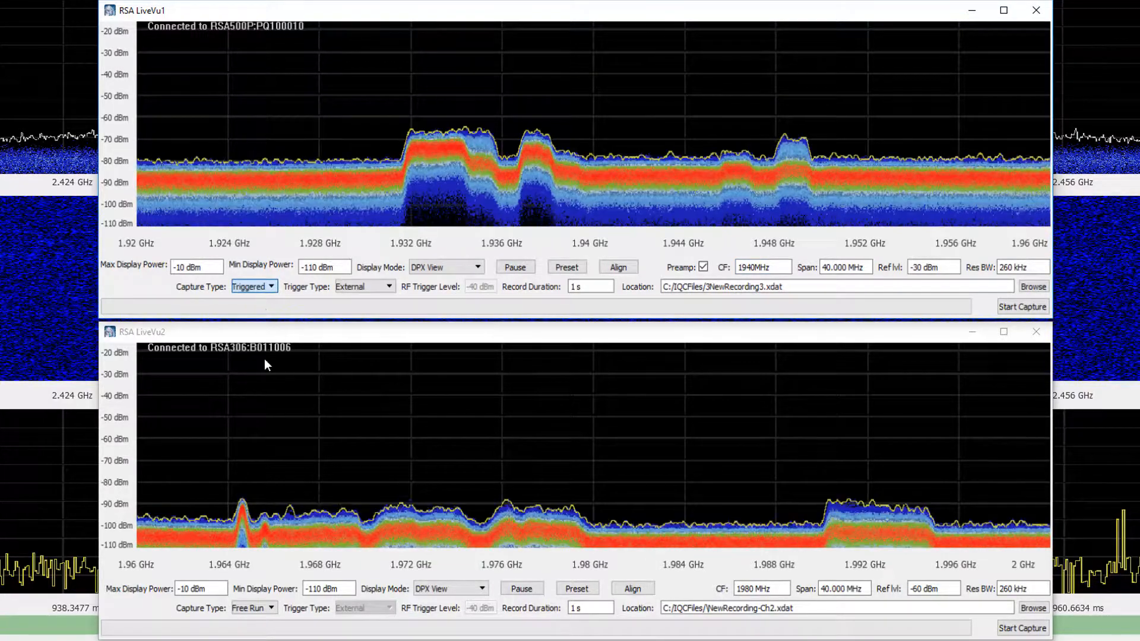
{"action": "left_click", "coordinate": [271, 606]}
{"action": "left_click", "coordinate": [266, 628]}
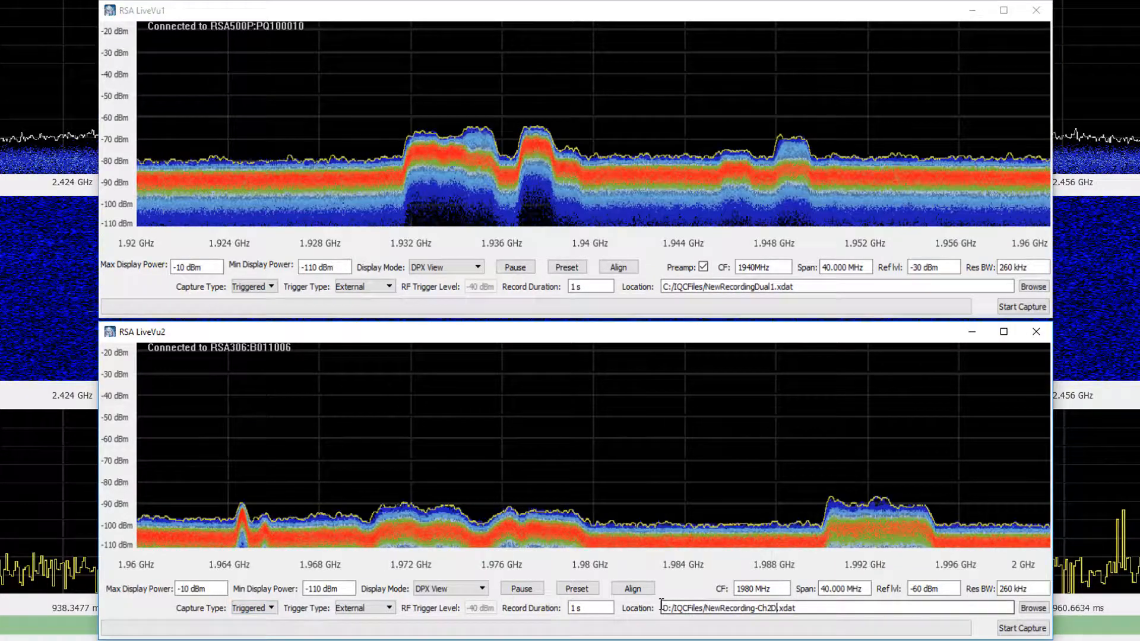
Start the capture in the first window and then in the second window.
{"action": "left_click", "coordinate": [1022, 307]}
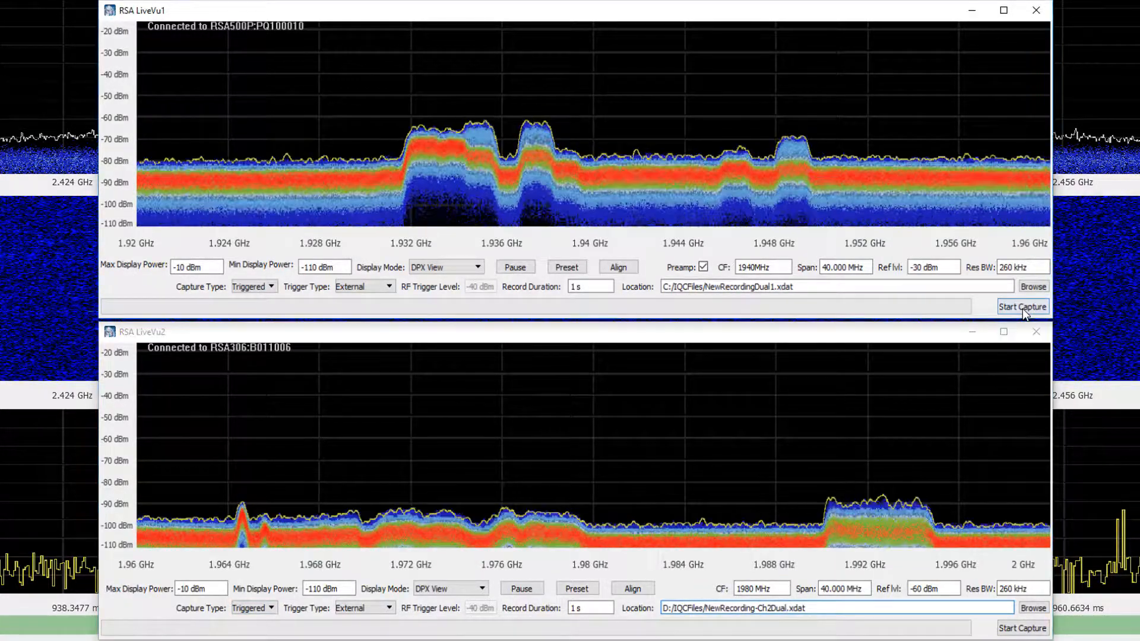
{"action": "left_click", "coordinate": [1019, 632]}
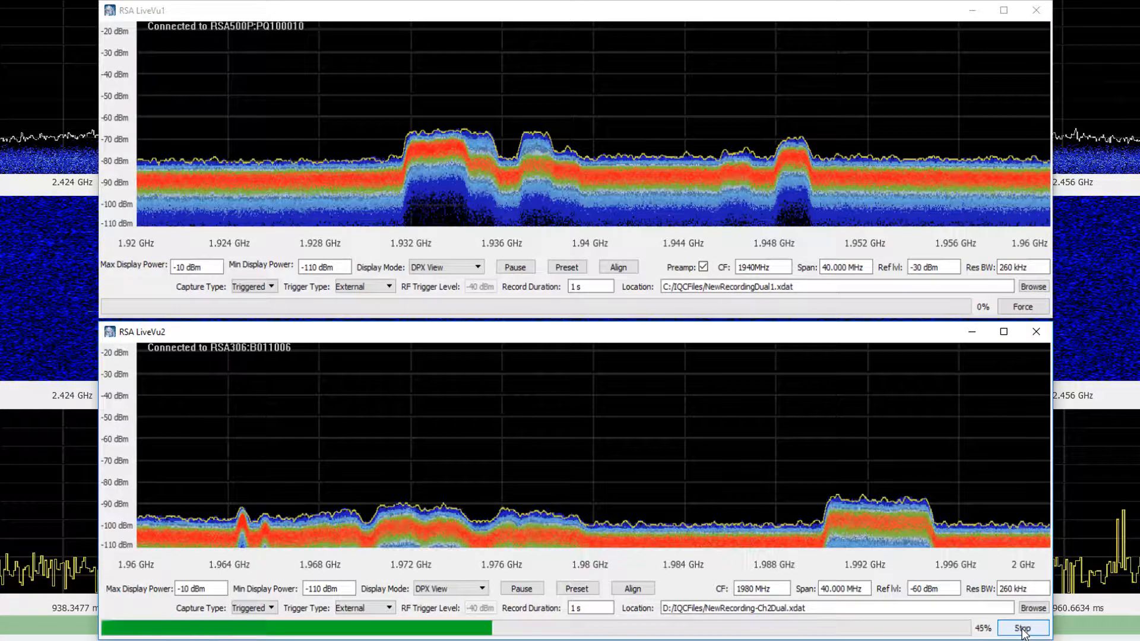